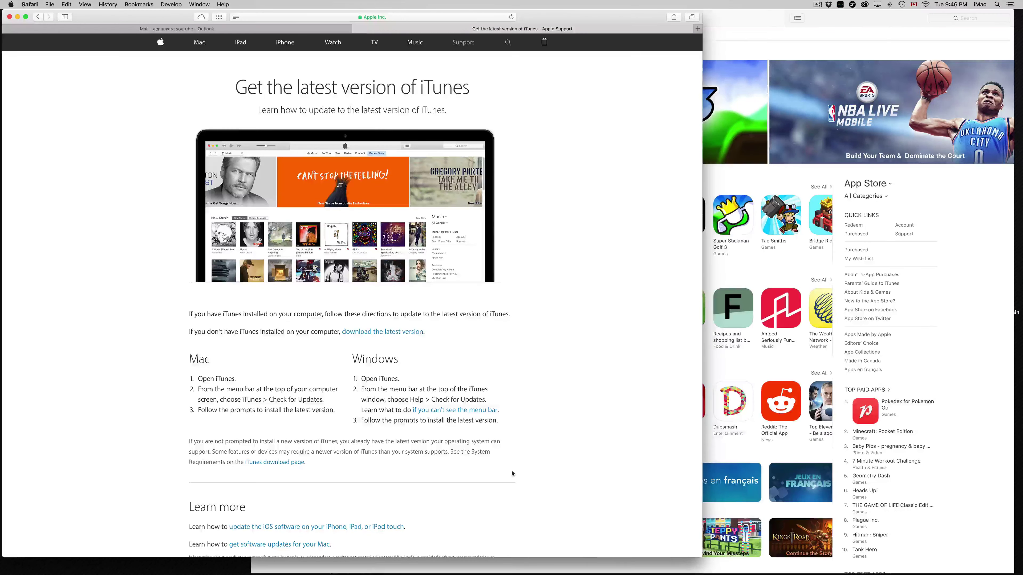
In Safari, highlight the Mac and Windows update steps on the Apple support page
click(402, 21)
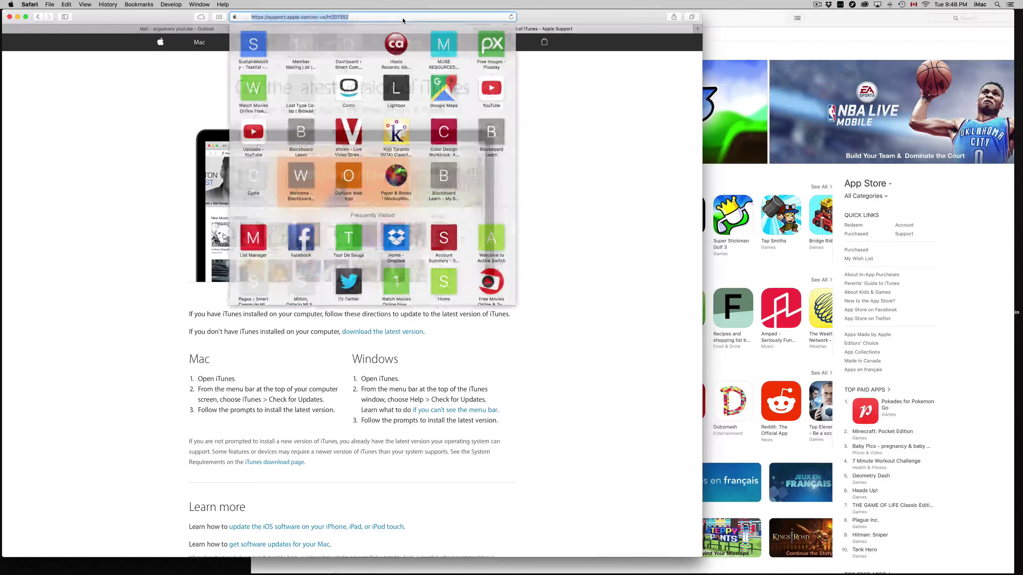
click(531, 152)
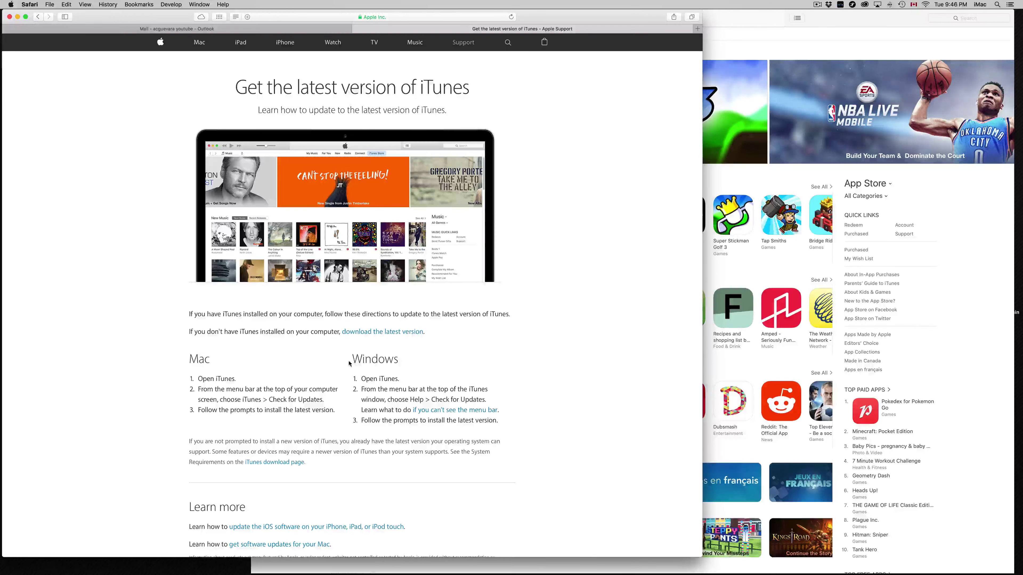
drag(349, 358, 399, 360)
drag(211, 358, 399, 360)
drag(436, 400, 472, 400)
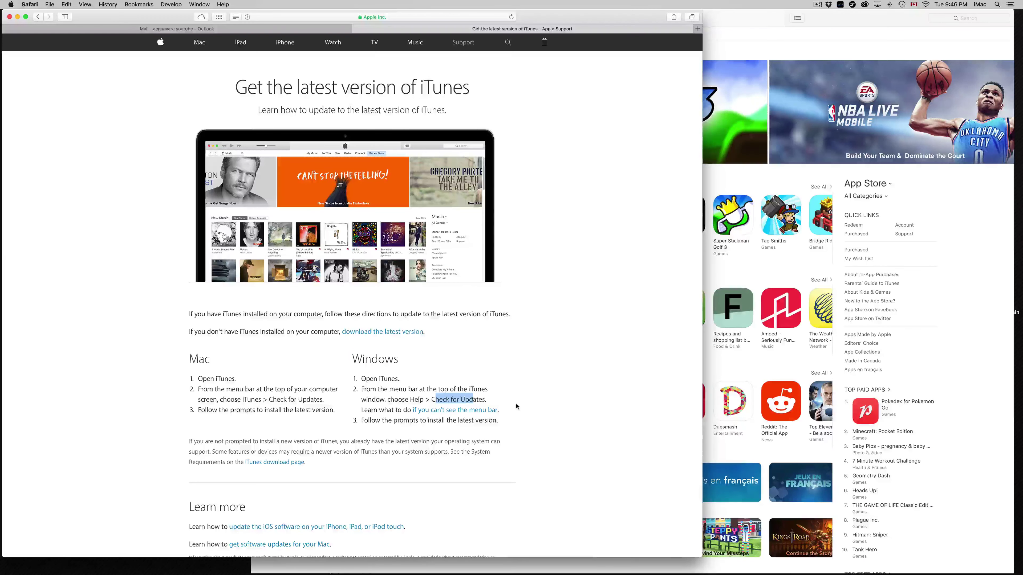
scroll(517, 422, down, 5)
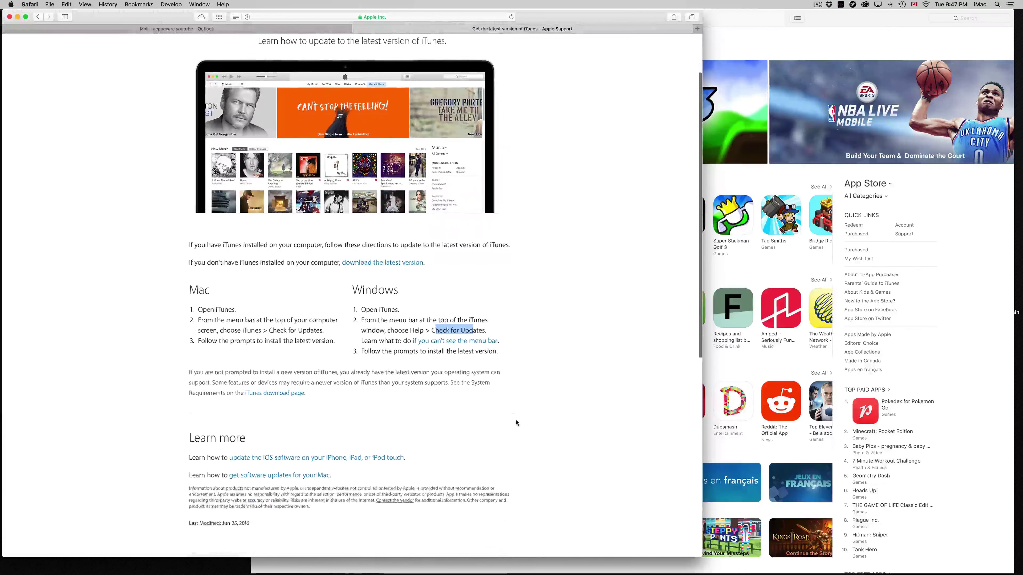
scroll(322, 421, down, 3)
scroll(321, 419, up, 2)
scroll(321, 418, down, 8)
scroll(321, 419, up, 12)
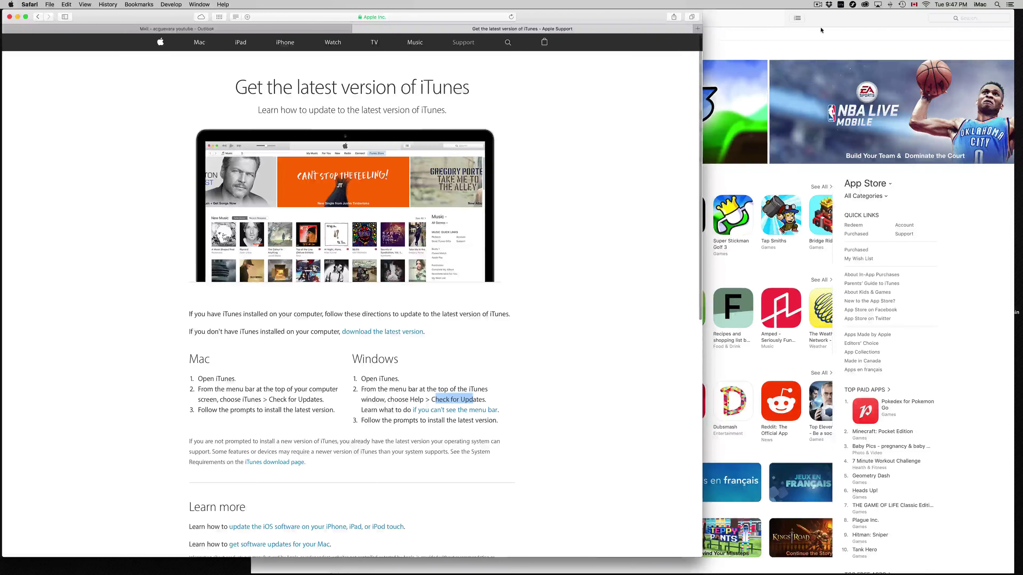
Bring iTunes in front, reload the App Store, and keep the Apps category selected
click(823, 29)
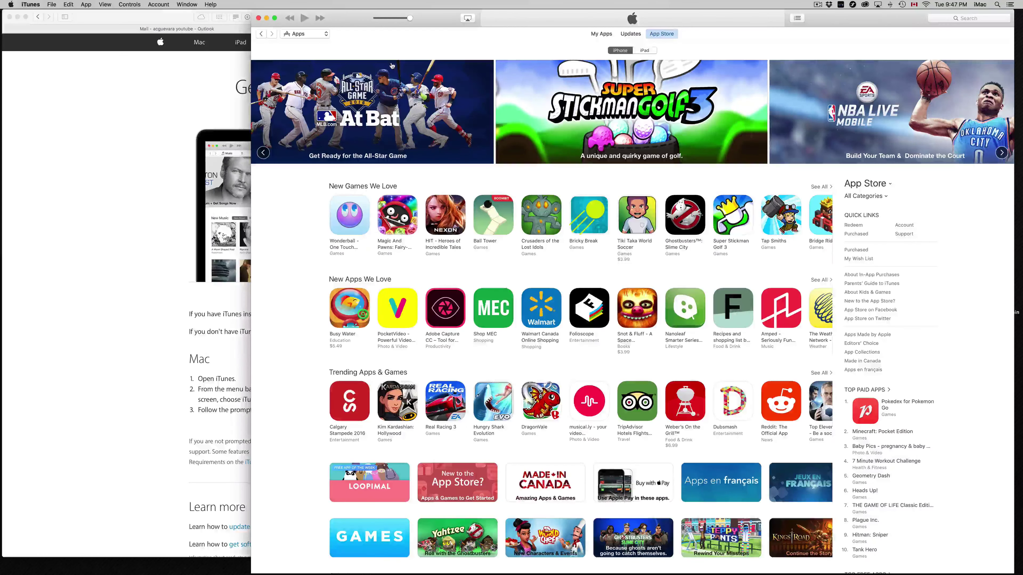
click(328, 35)
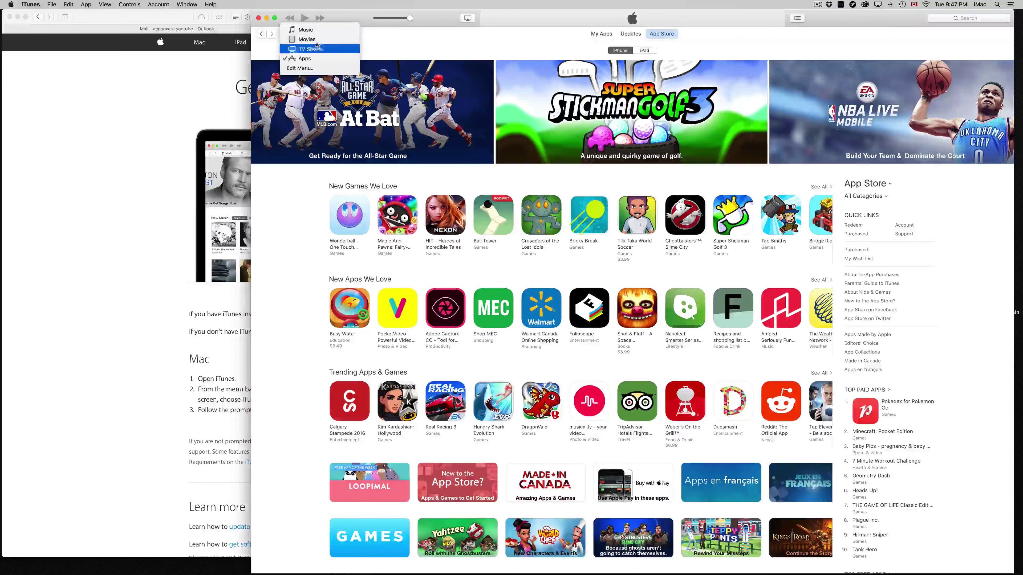
click(435, 41)
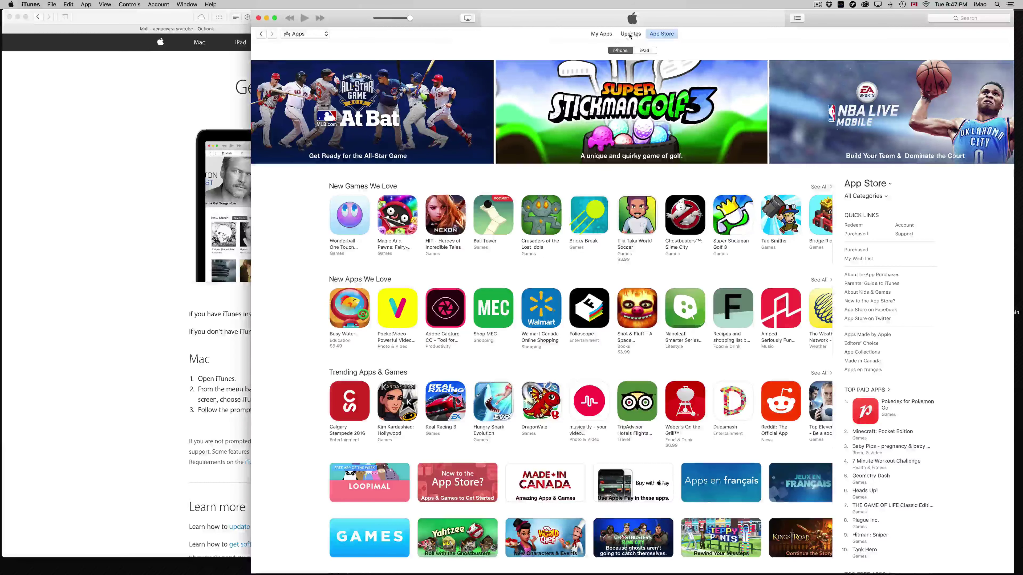
click(657, 36)
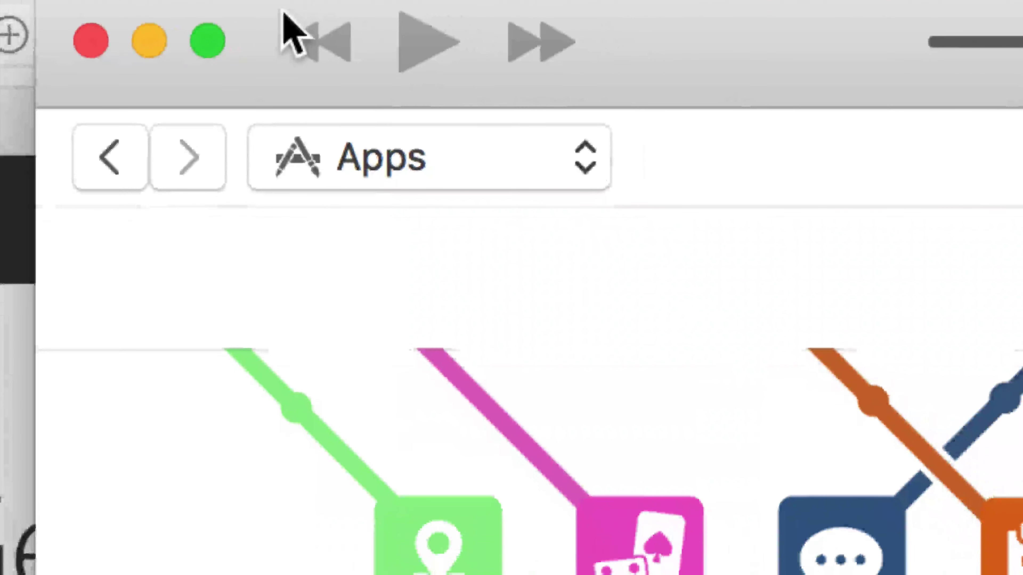
click(524, 141)
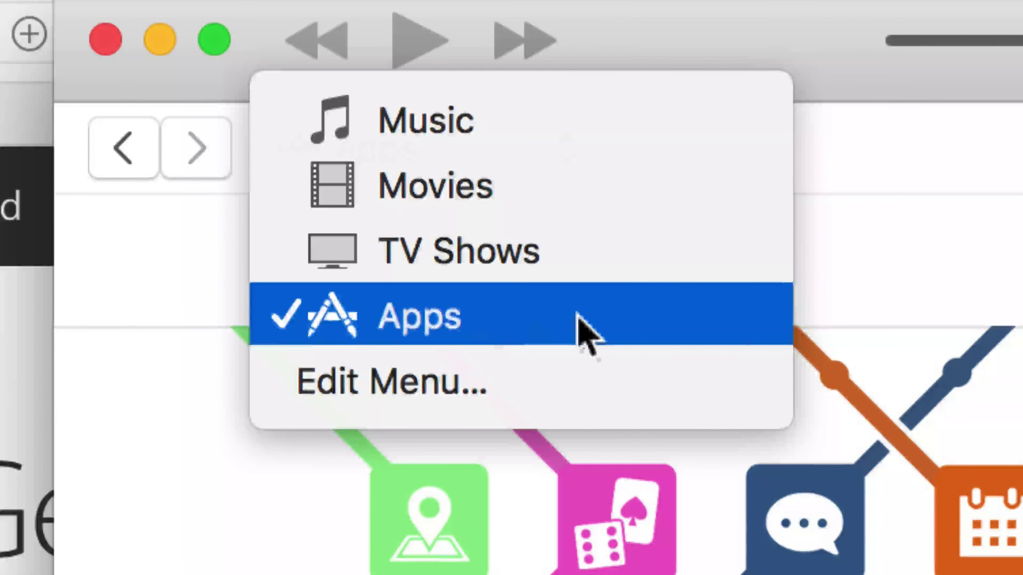
click(580, 319)
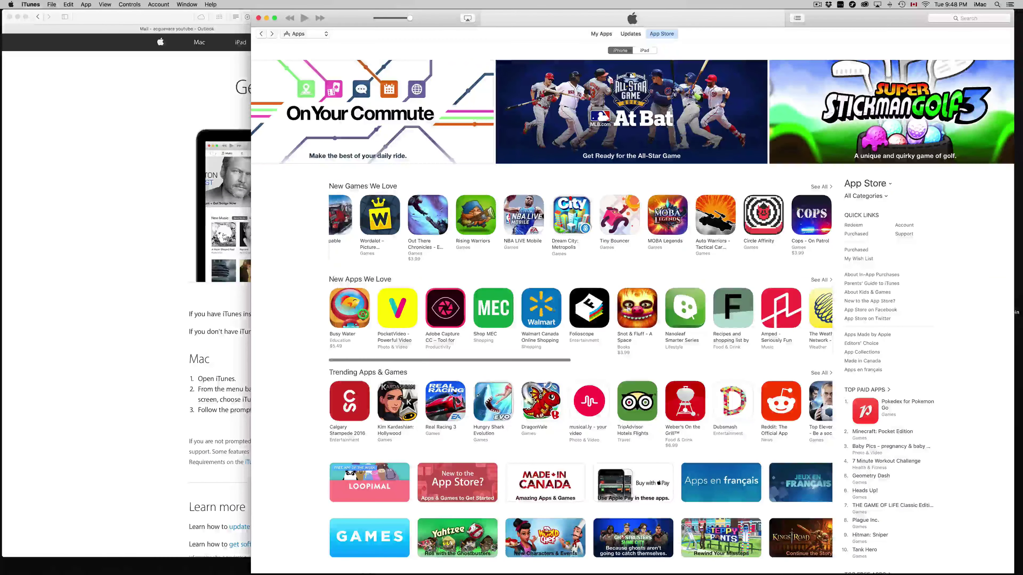
Scroll to Top Free Apps and get the free Pokémon Camp app
scroll(935, 350, down, 5)
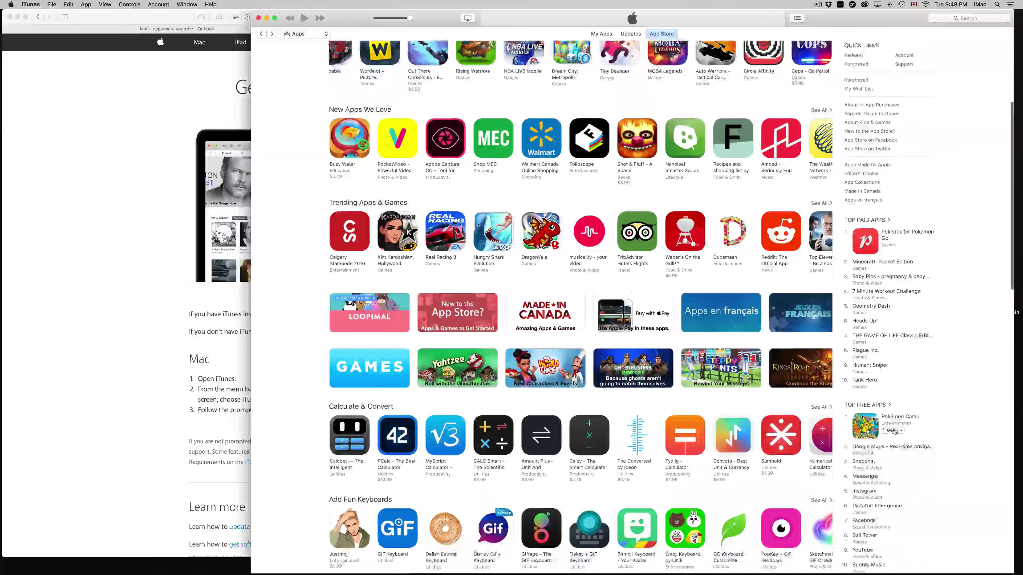
scroll(898, 347, down, 2)
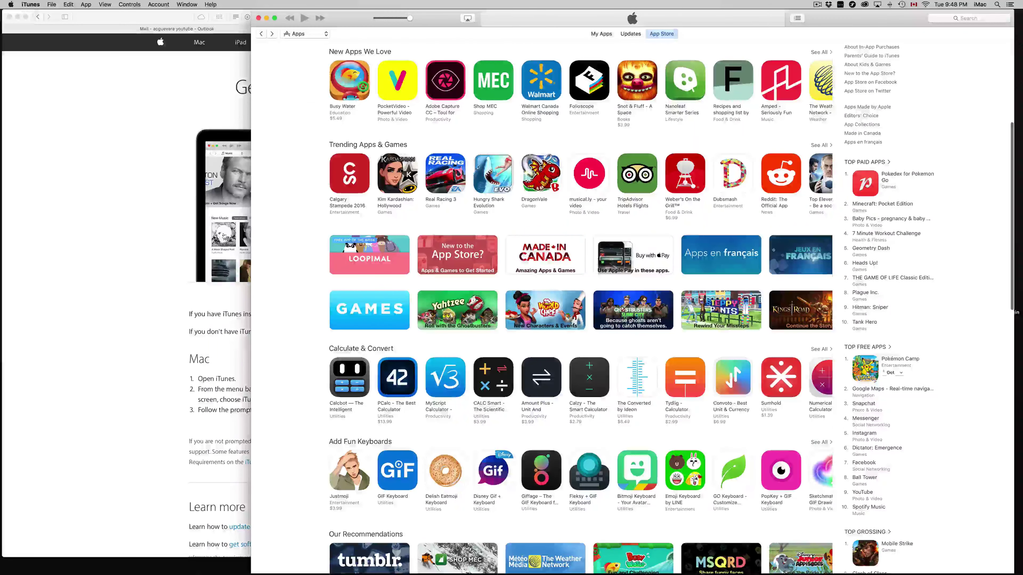
mouse_move(870, 433)
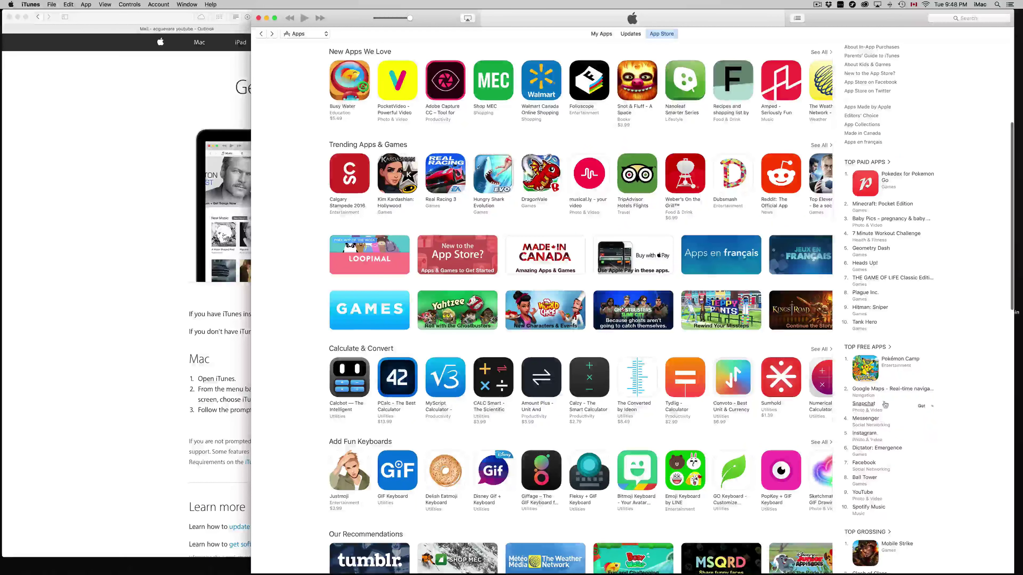
mouse_move(922, 393)
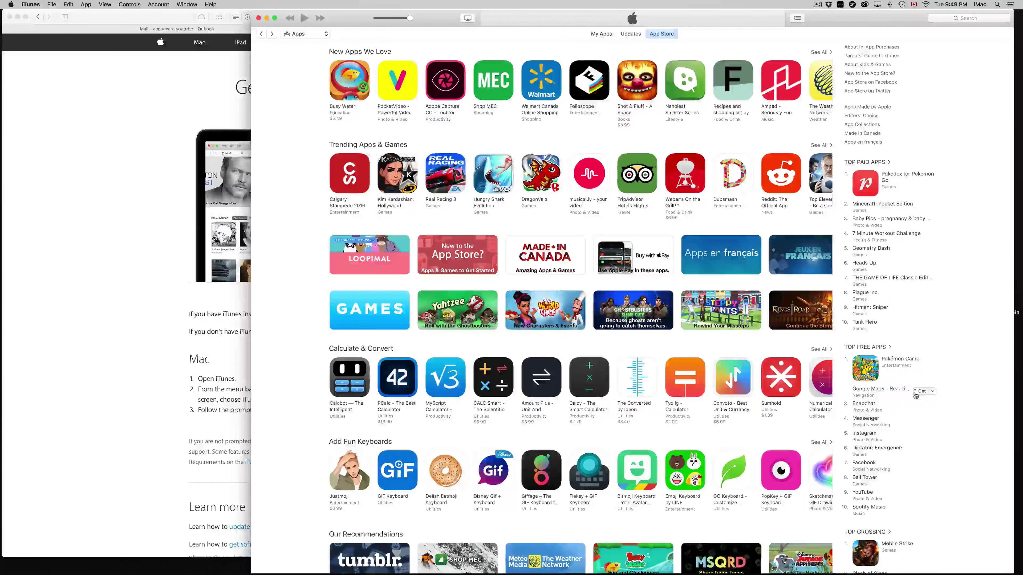
scroll(915, 396, down, 3)
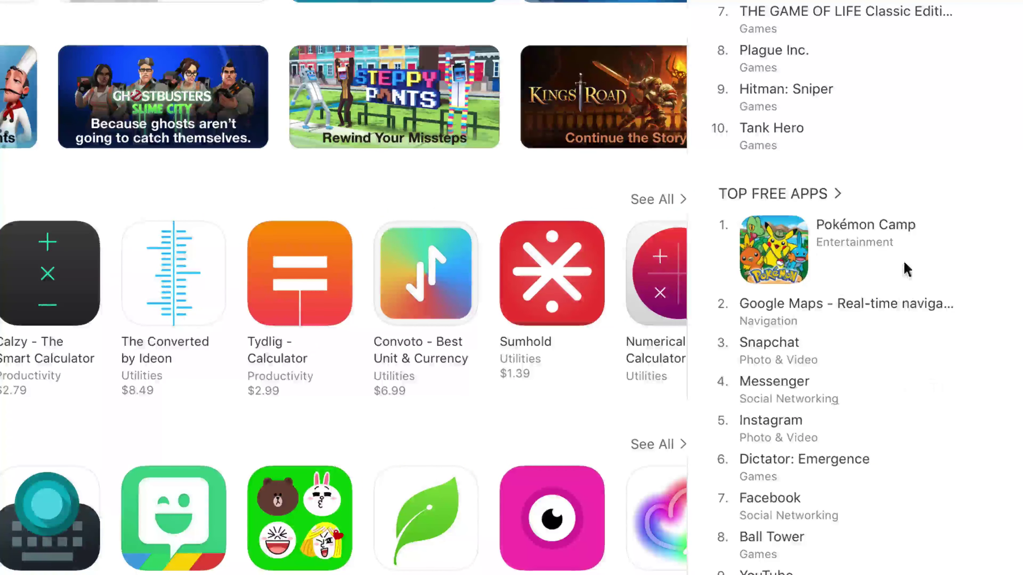
mouse_move(848, 241)
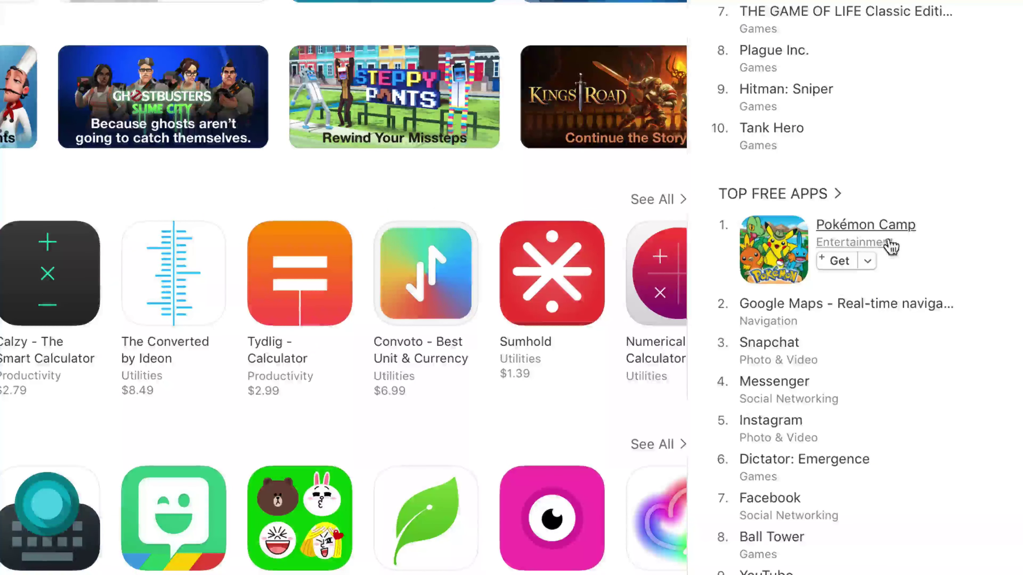
click(840, 263)
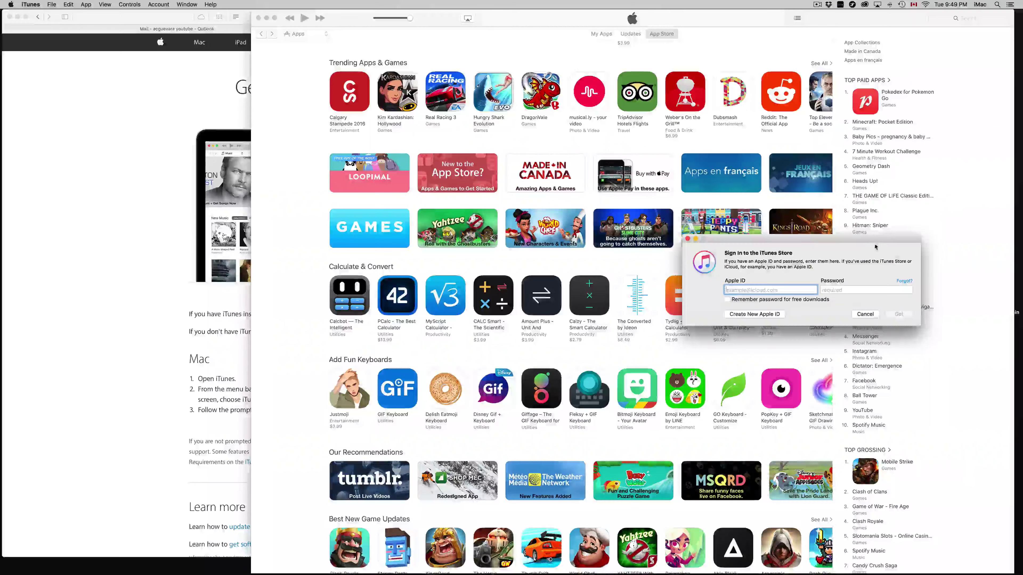
Choose to create a new Apple ID from the sign-in prompt and continue
drag(868, 241, 746, 297)
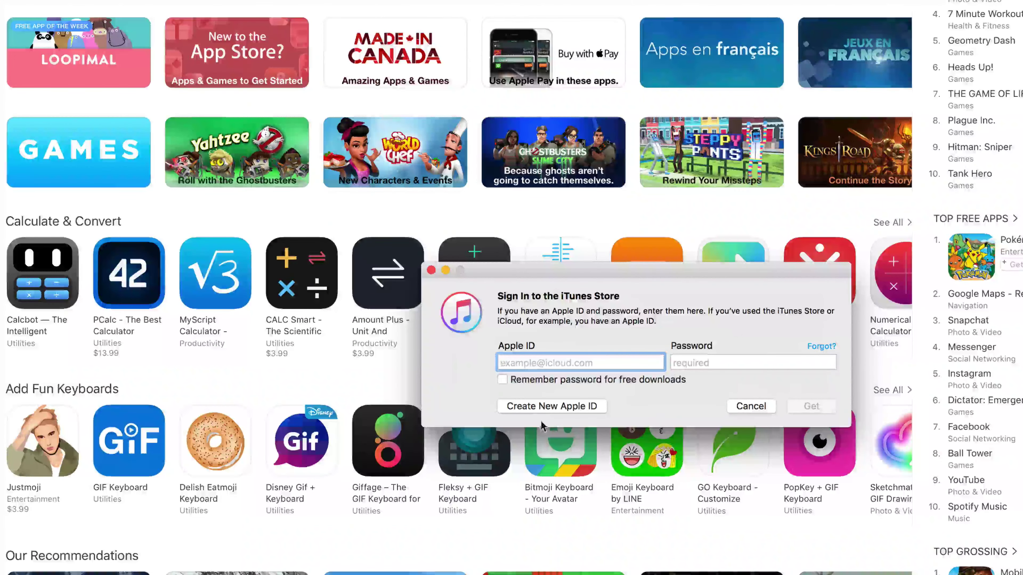
click(550, 406)
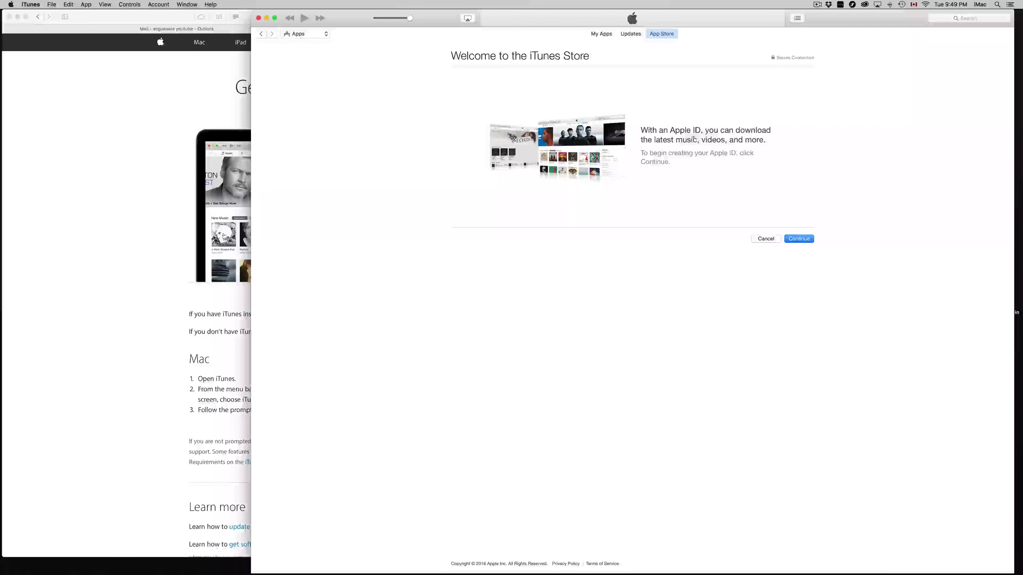
click(806, 239)
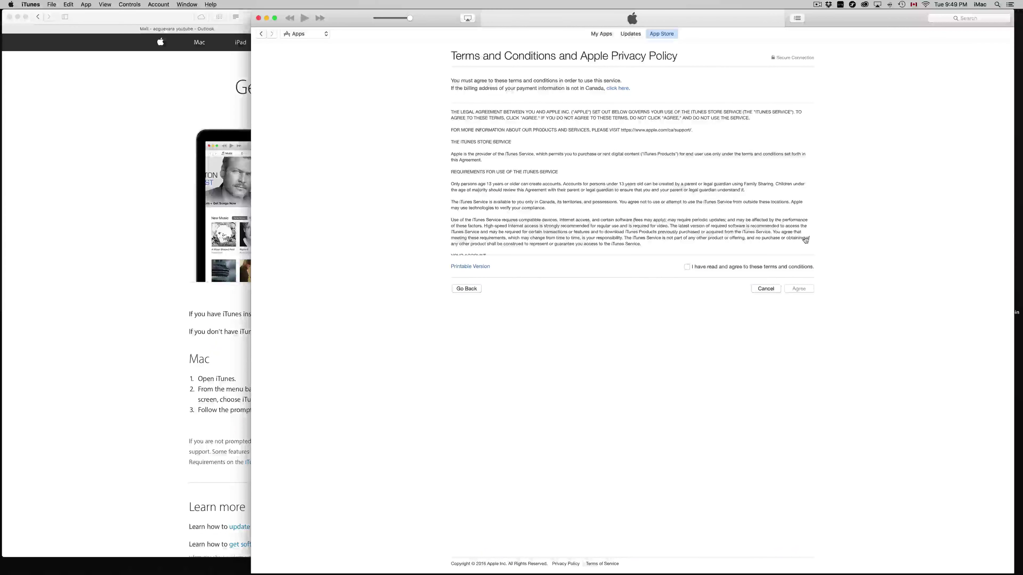
Agree to the iTunes Terms and Conditions and Apple Privacy Policy
click(198, 32)
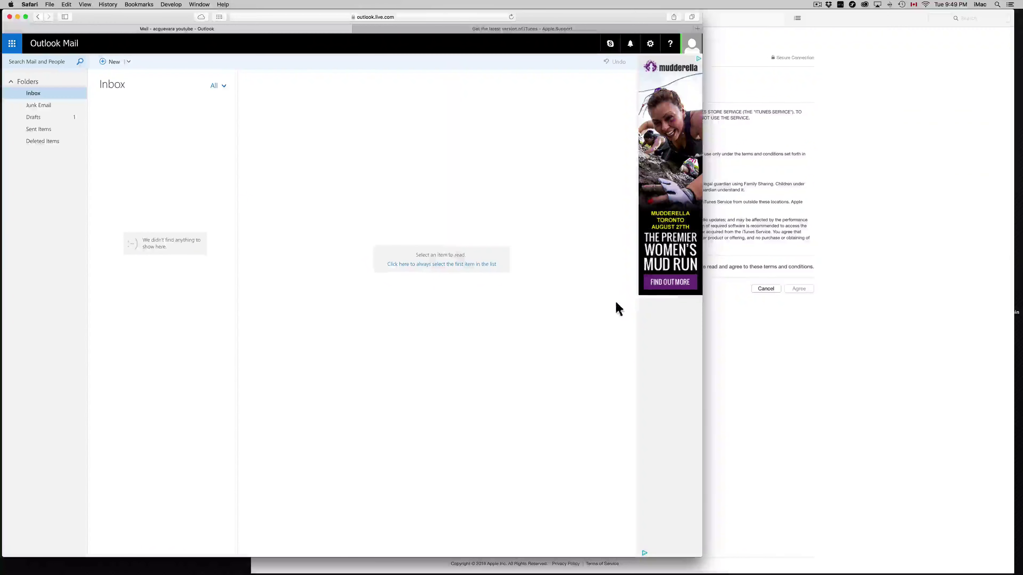
click(912, 279)
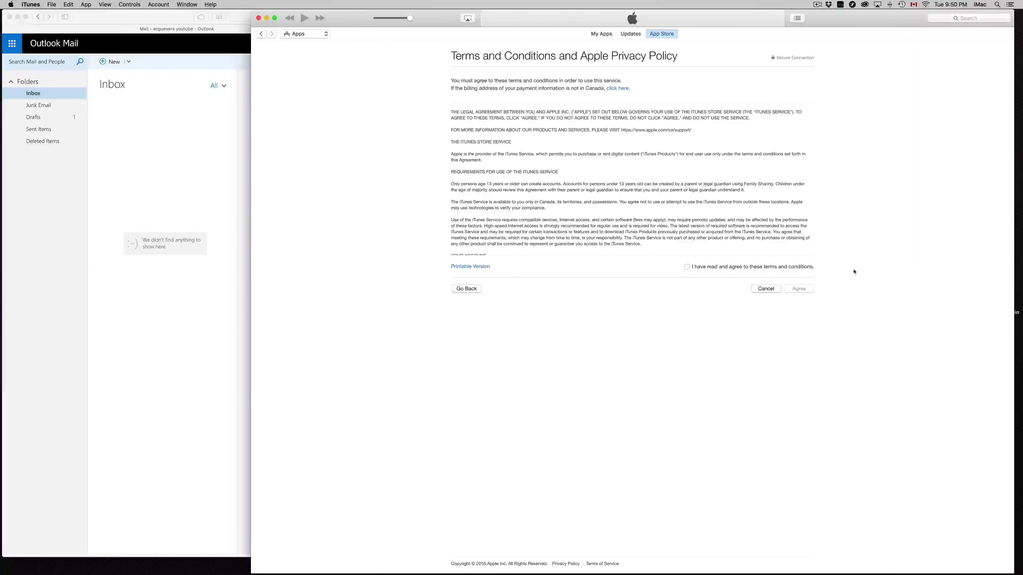
click(686, 268)
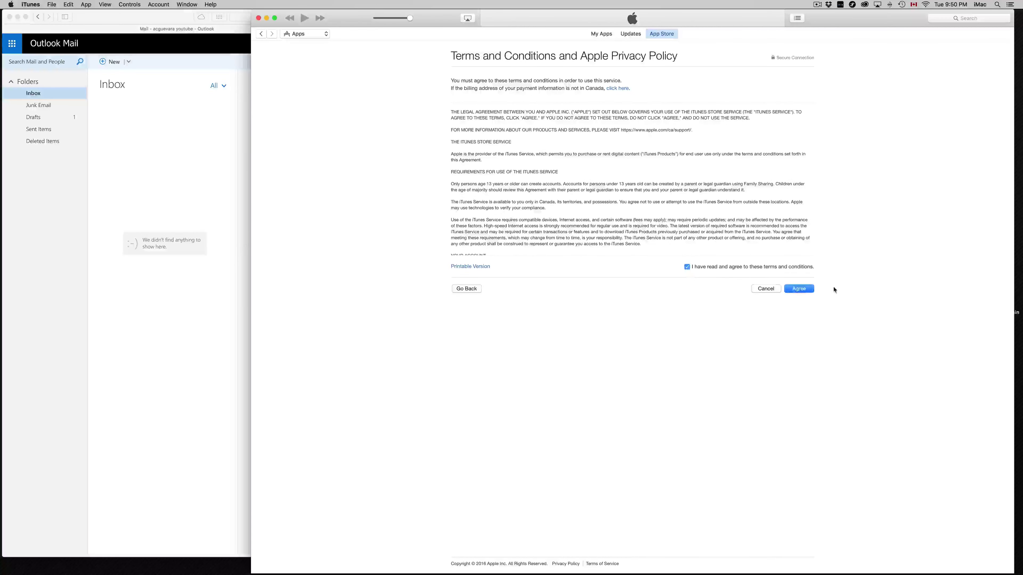
click(801, 289)
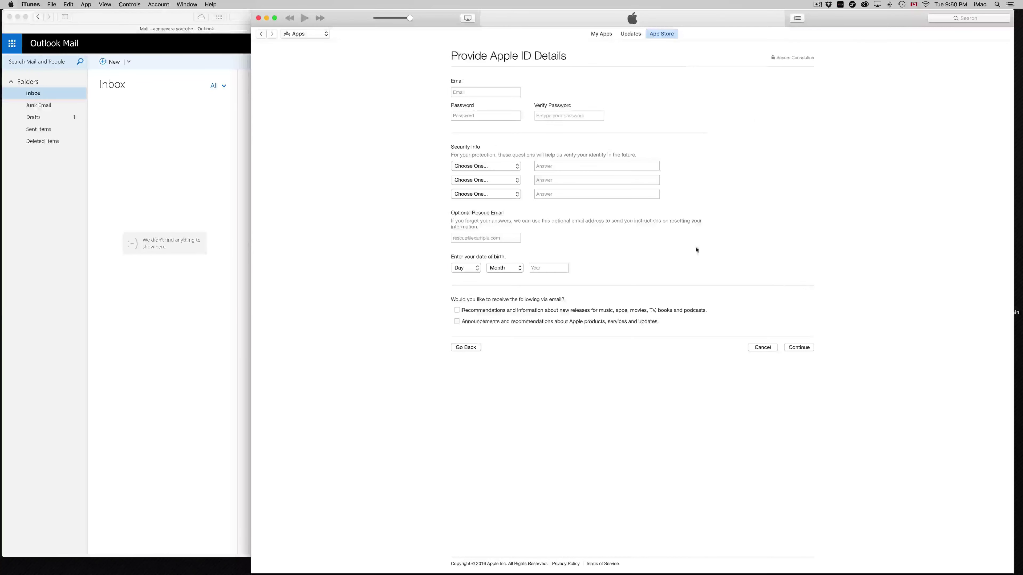
Enter the new Apple ID's email address and move on to the password field
click(485, 94)
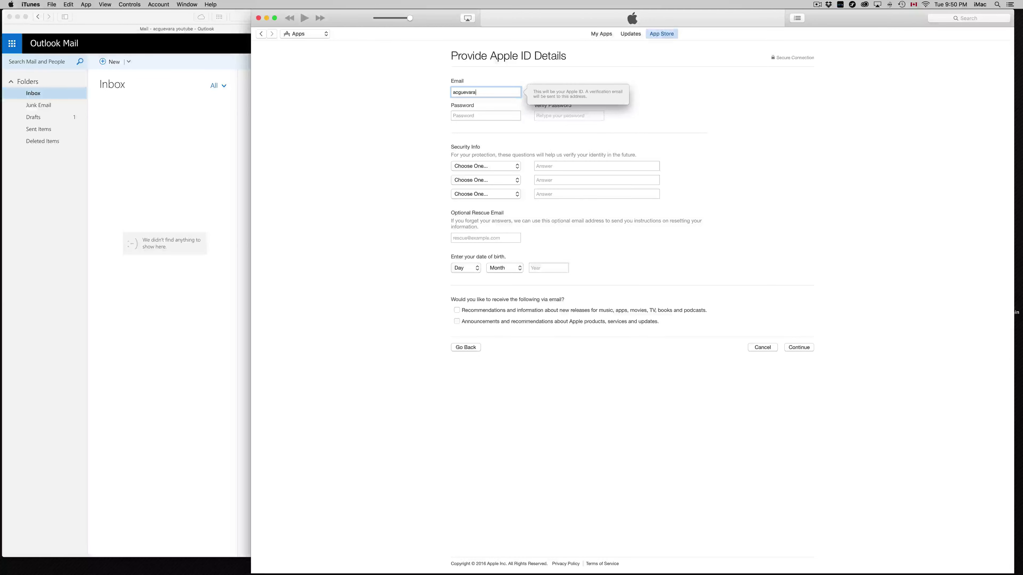
text(youtub)
text(com)
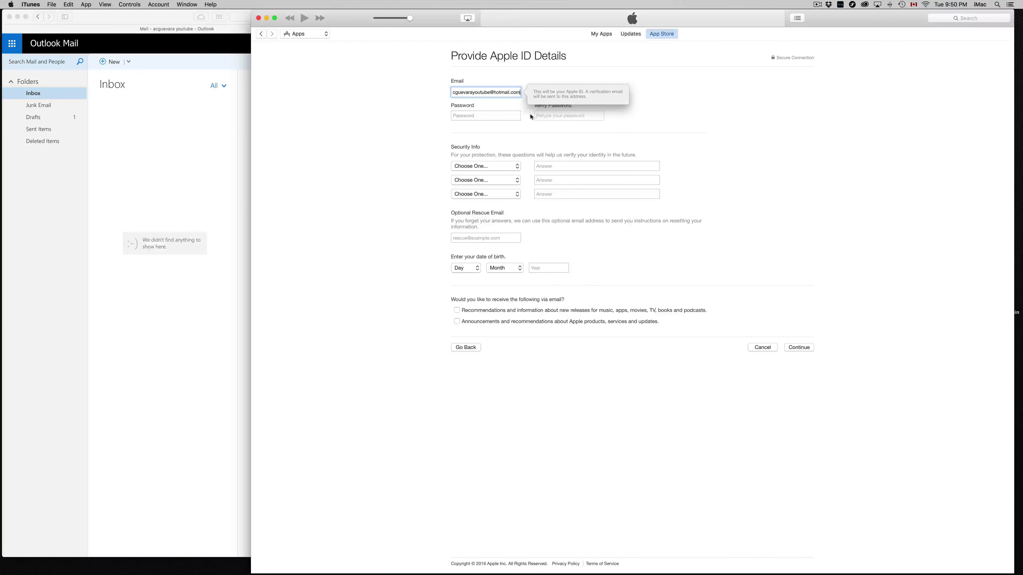
click(559, 121)
click(506, 117)
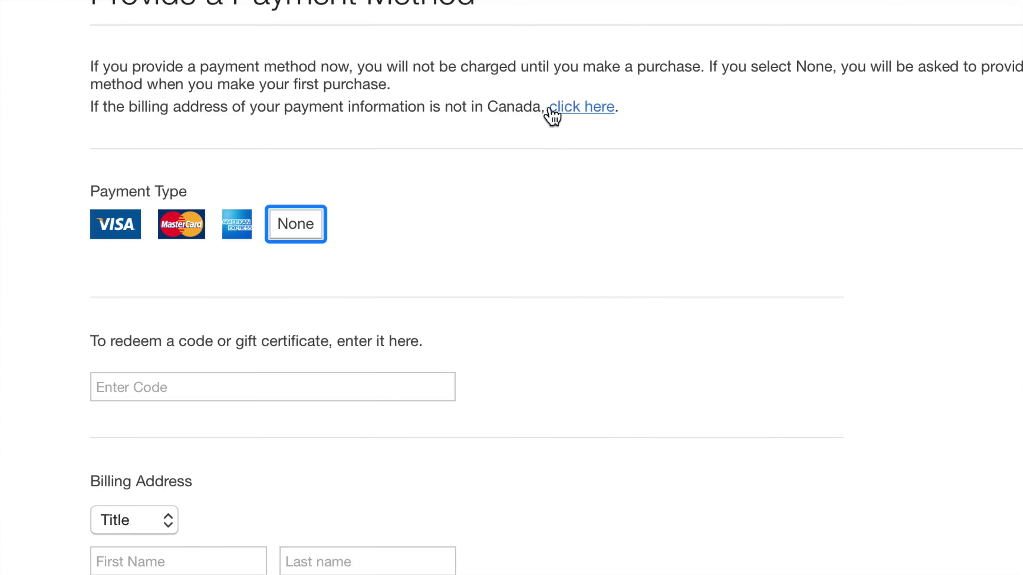
Set United States as the billing country and create the Apple ID without payment
click(575, 108)
click(419, 184)
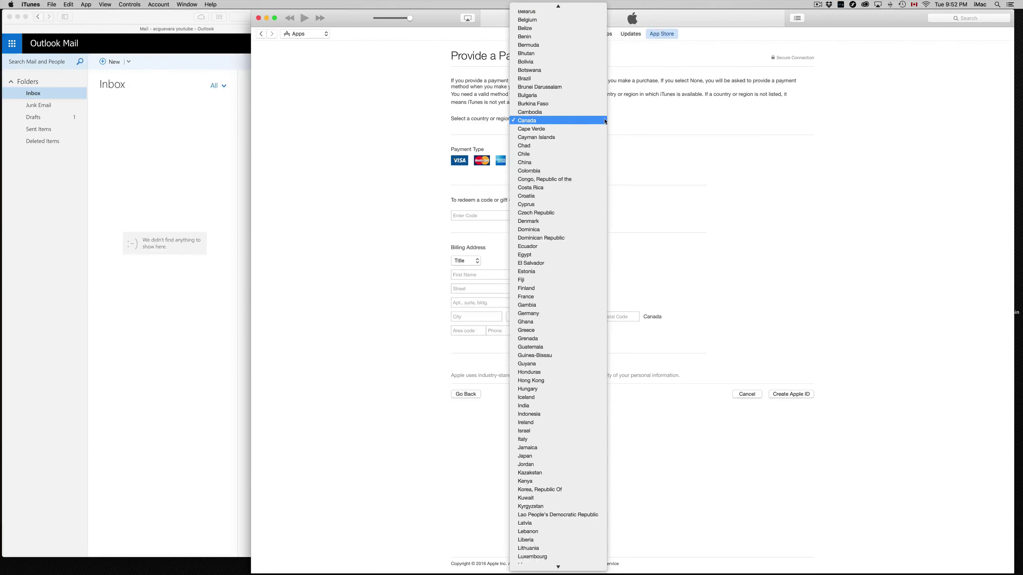
scroll(584, 165, up, 5)
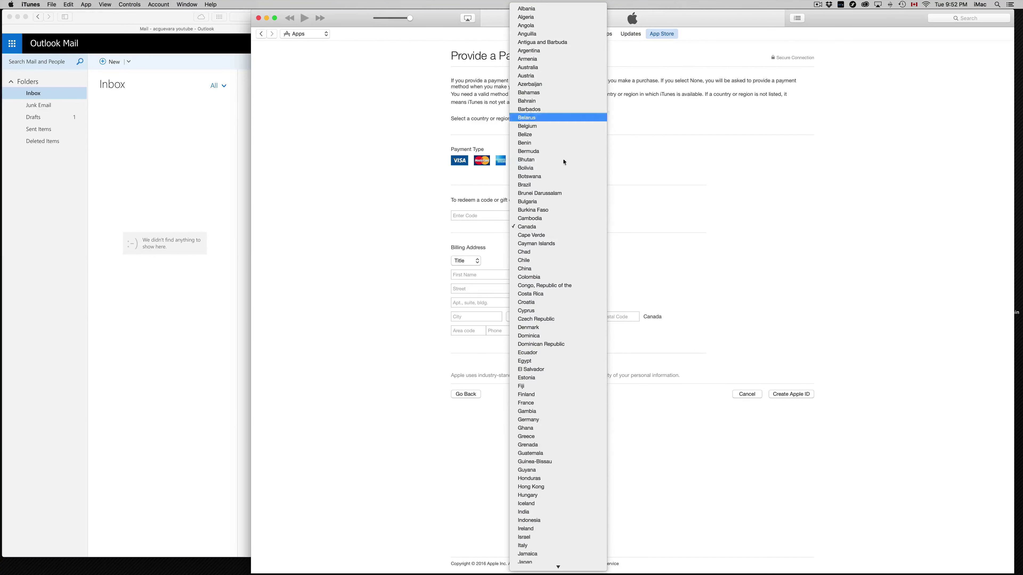
scroll(564, 196, down, 15)
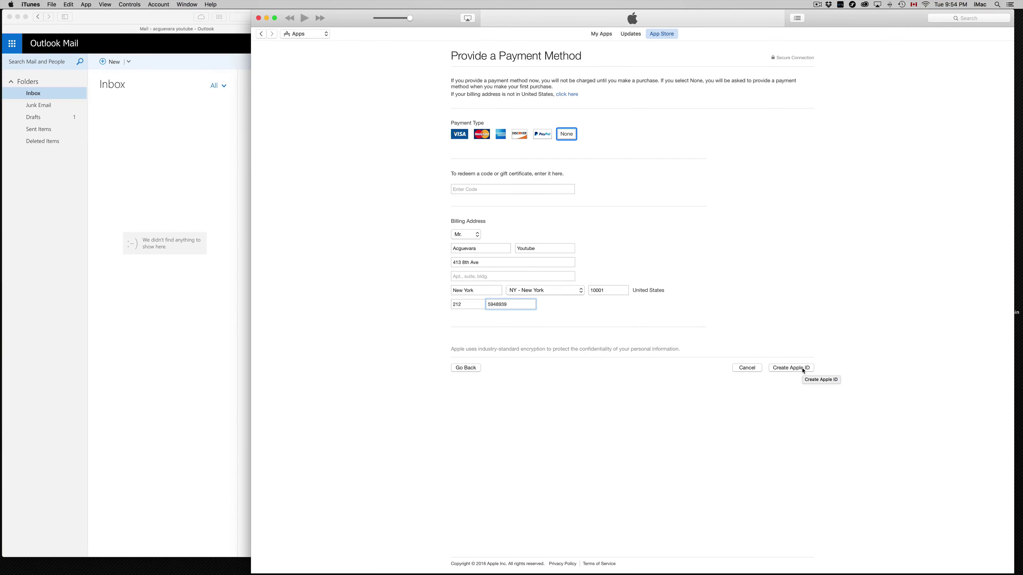
click(803, 370)
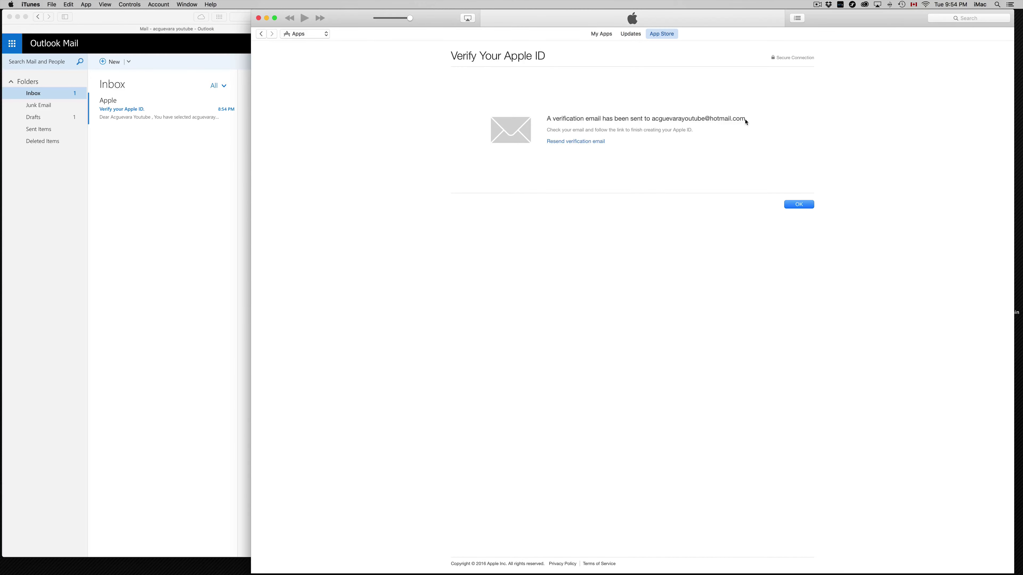
Open Apple's Verify your Apple ID email in Outlook and widen the browser window
click(127, 167)
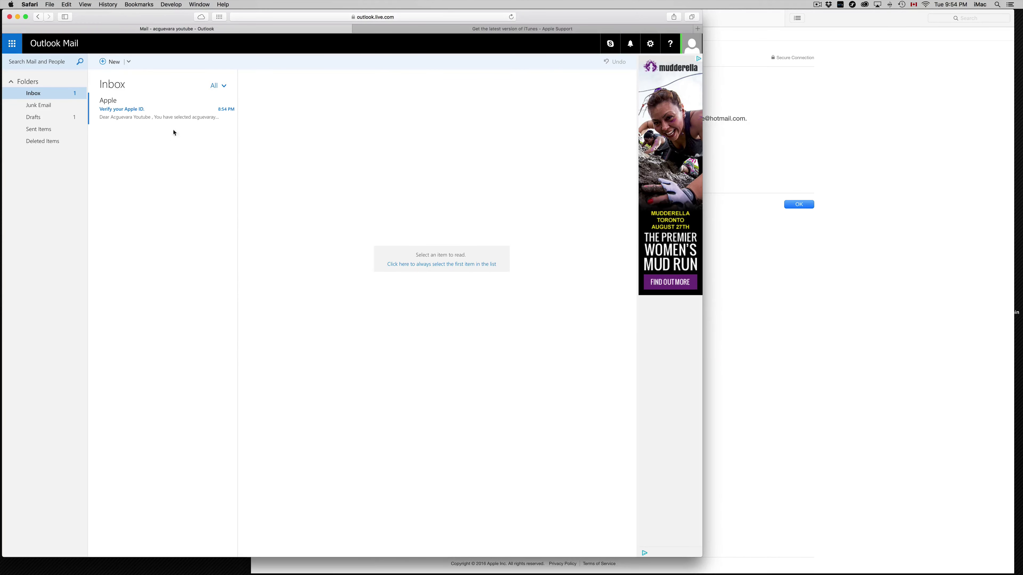
click(163, 113)
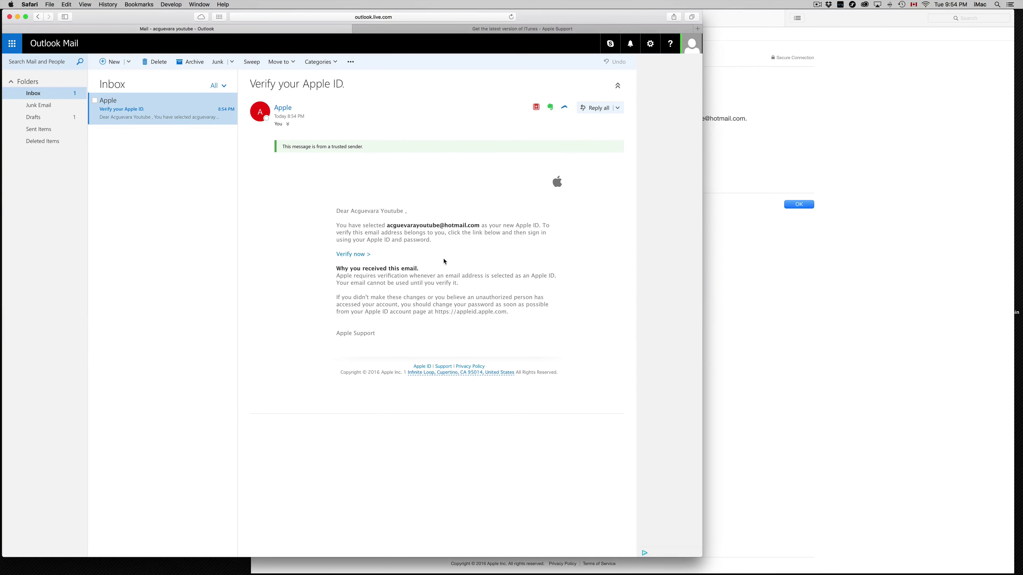
scroll(619, 464, up, 3)
scroll(473, 331, up, 2)
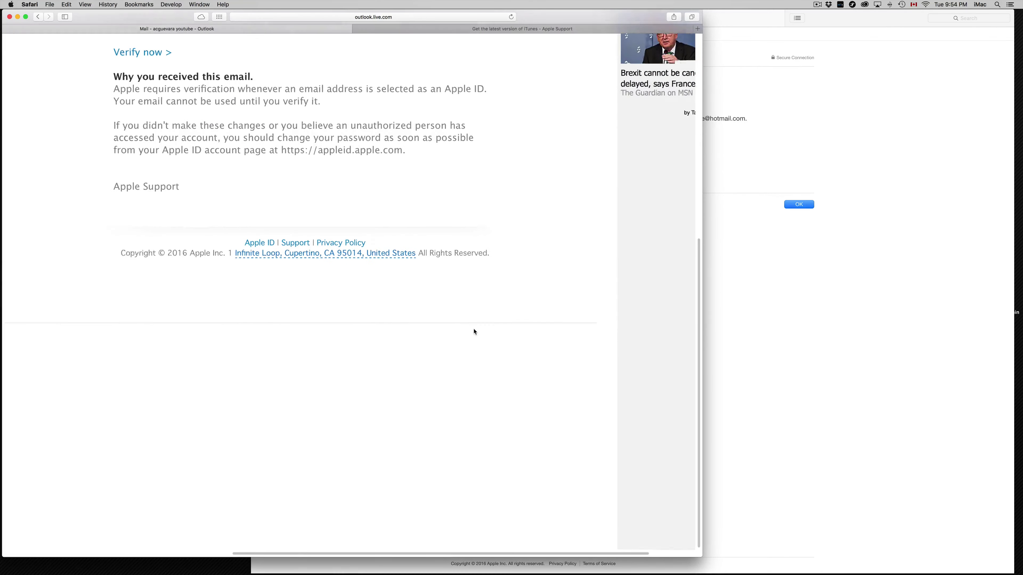
scroll(478, 332, down, 5)
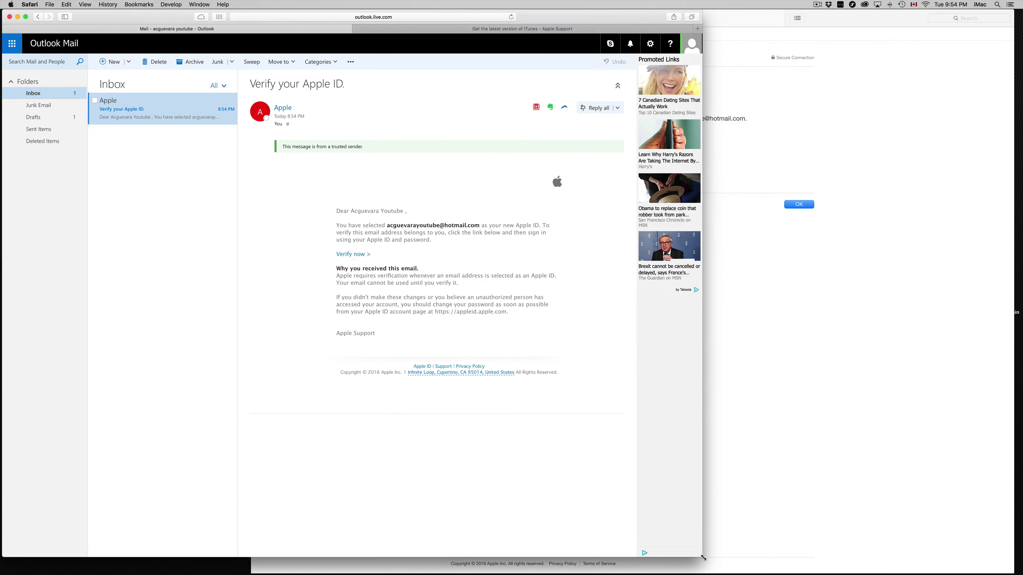
drag(702, 557, 863, 561)
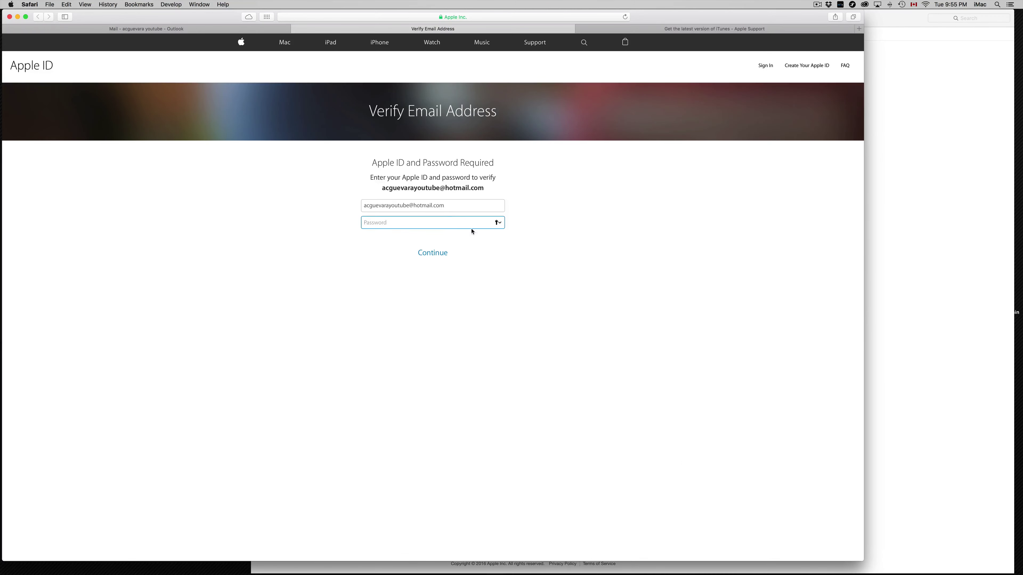
Paste the Apple ID password to verify the email address, then save it in Safari
key(super+v)
key(Return)
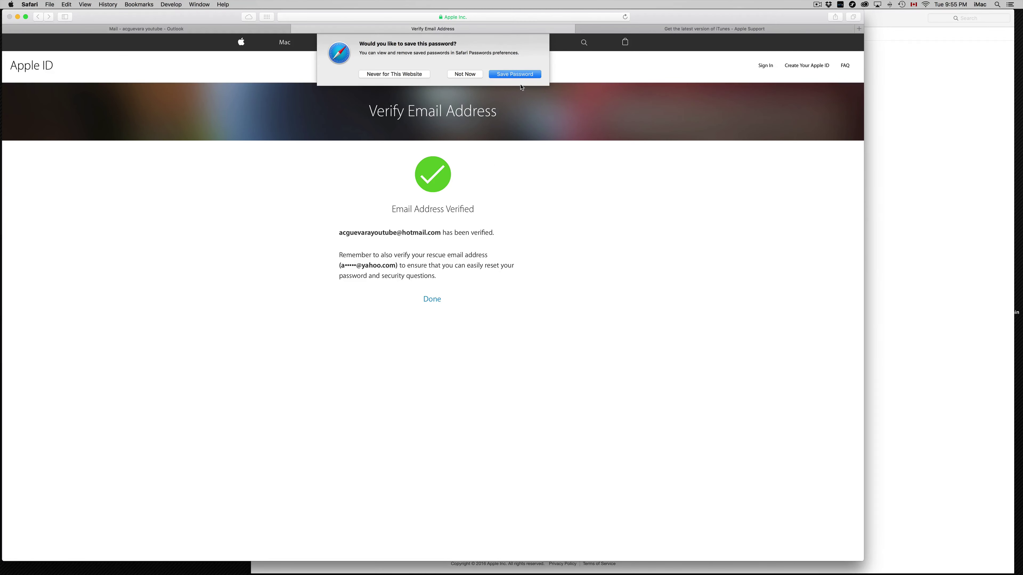
click(518, 75)
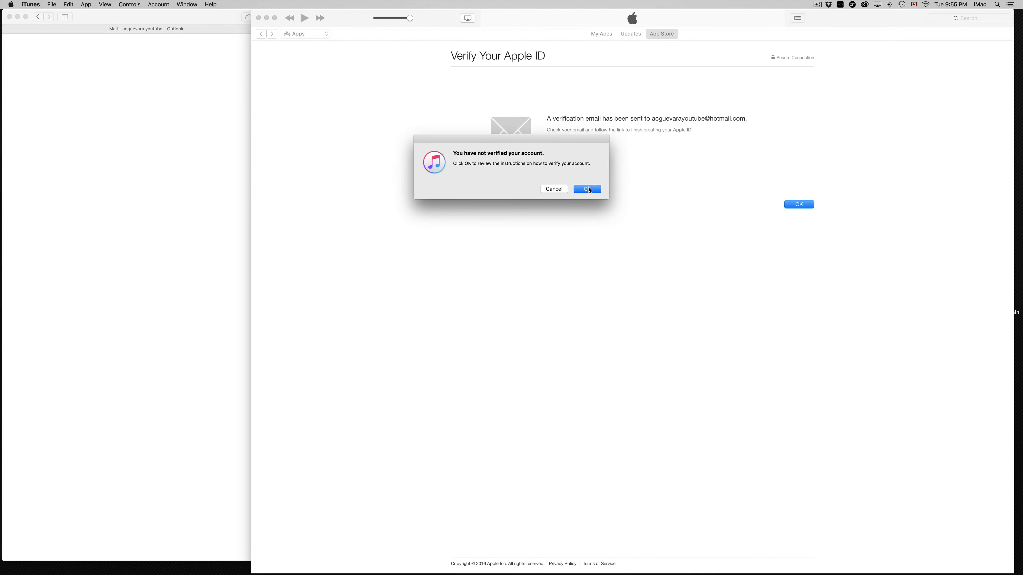
Dismiss the not-verified alert, recheck verification, and return to the iTunes Store
click(589, 189)
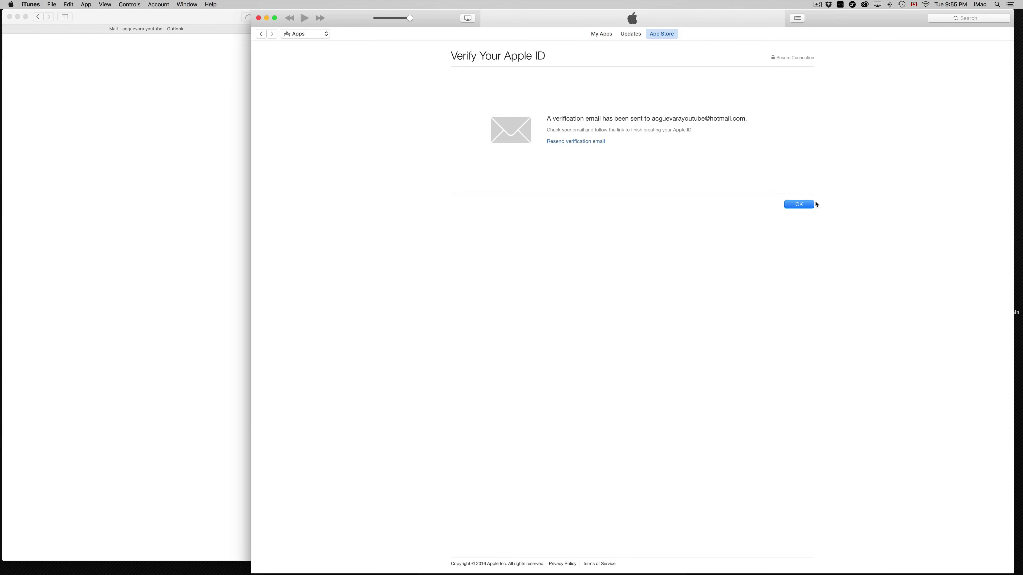
click(806, 205)
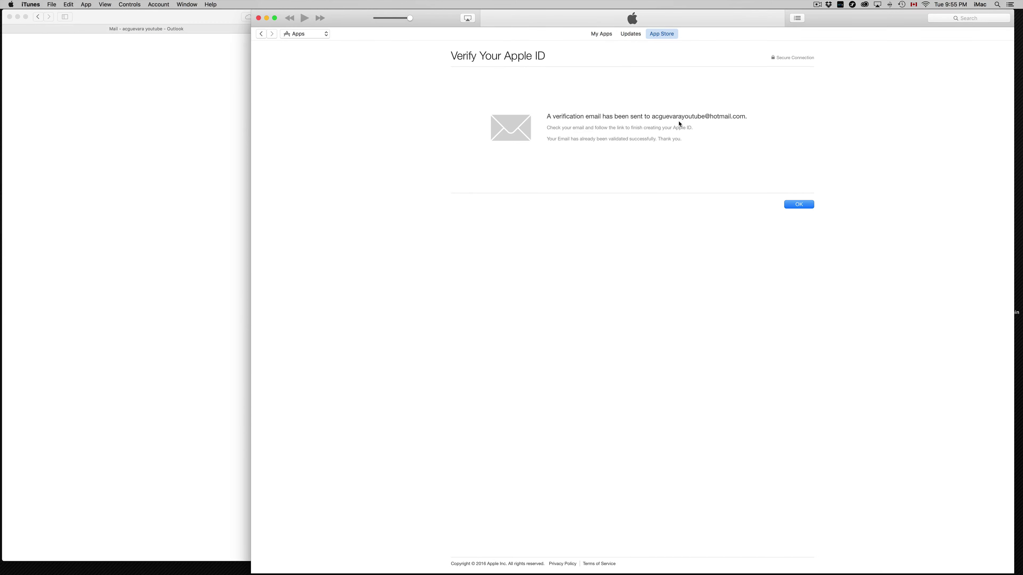
click(799, 204)
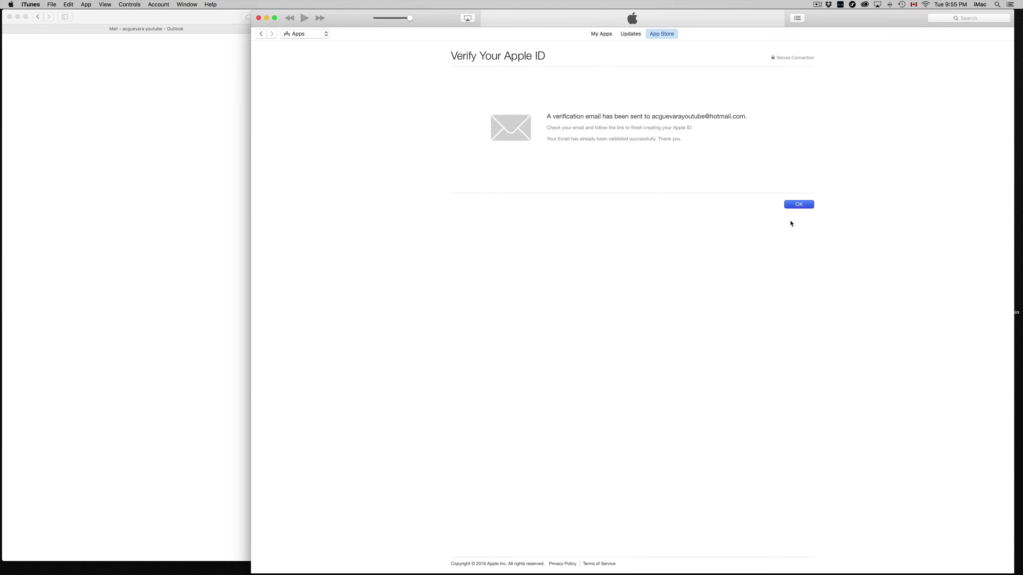